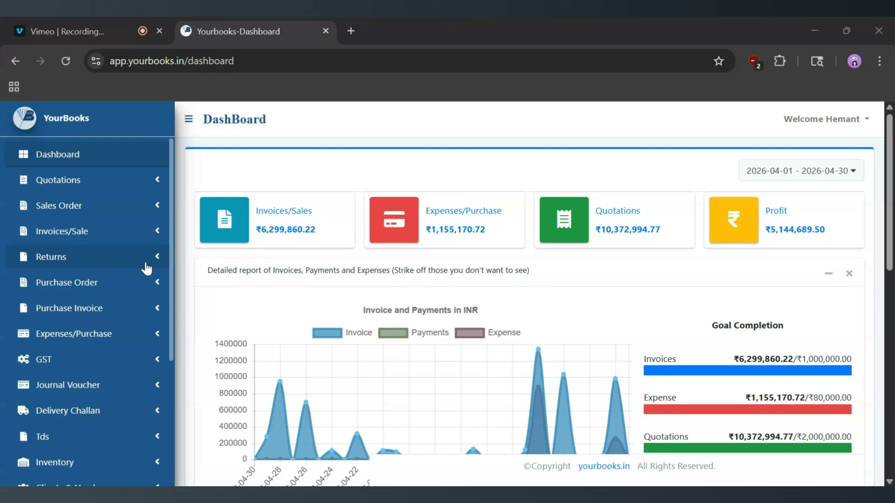
Open the form for creating an expense return and look through its selectable invoice numbers.
left_click(158, 268)
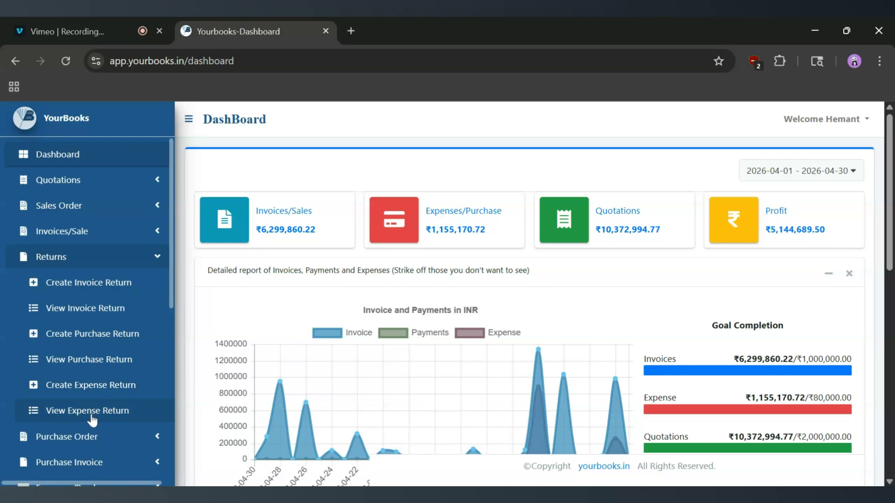
left_click(102, 388)
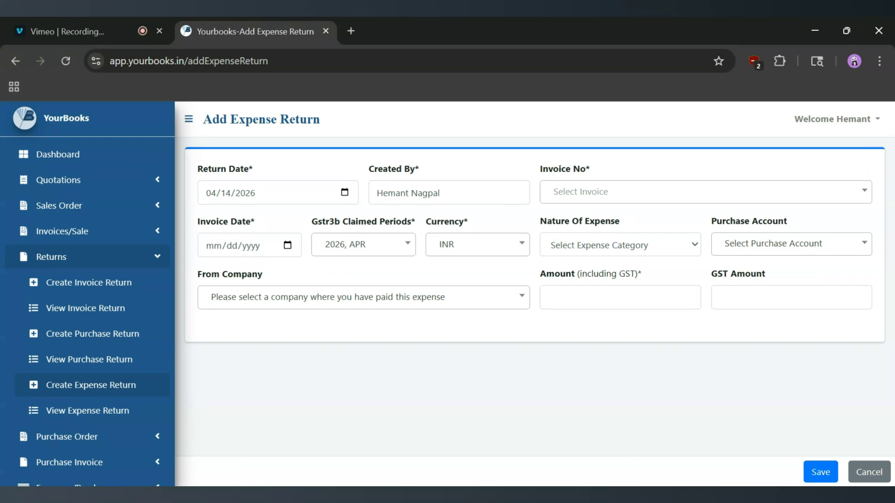
left_click(602, 199)
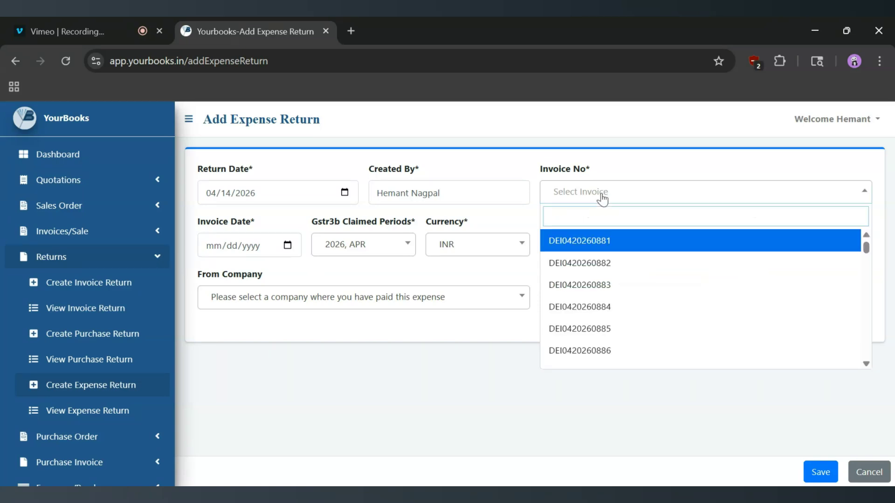
scroll(602, 306, "down", 3)
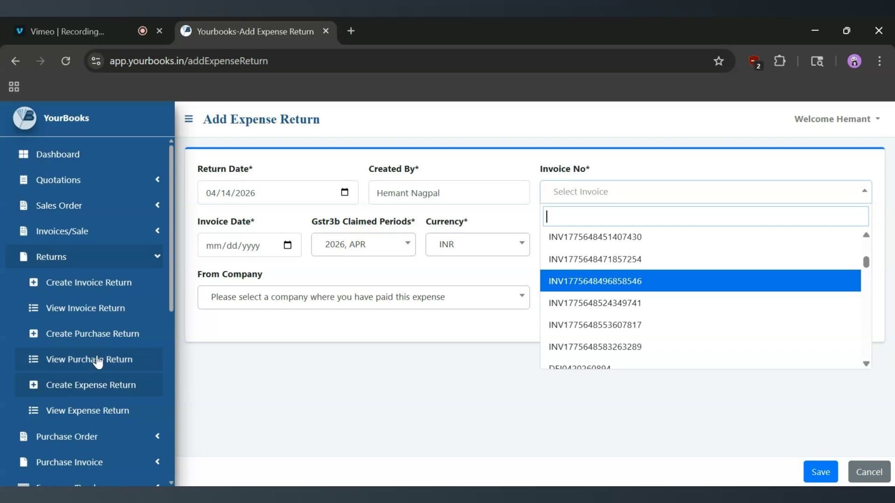
View the invoice number field of the Add Expense form in a separate tab, then return to the expense return form.
scroll(97, 360, "down", 4)
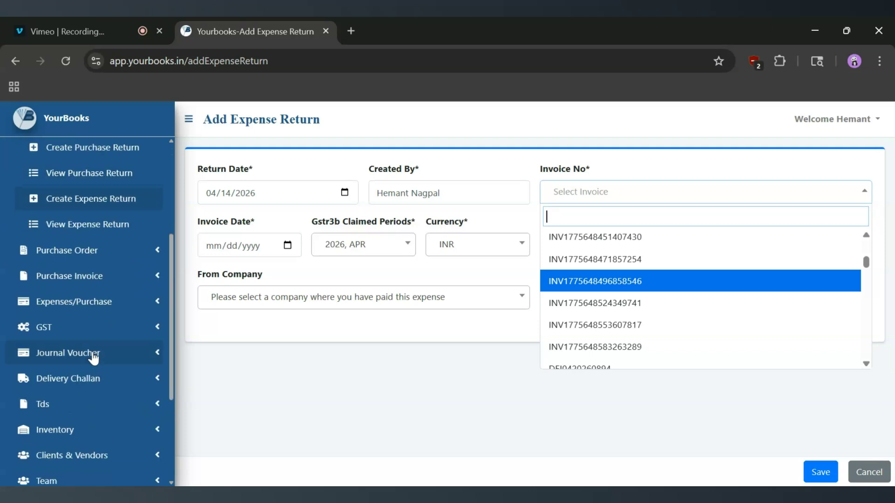
left_click(69, 304)
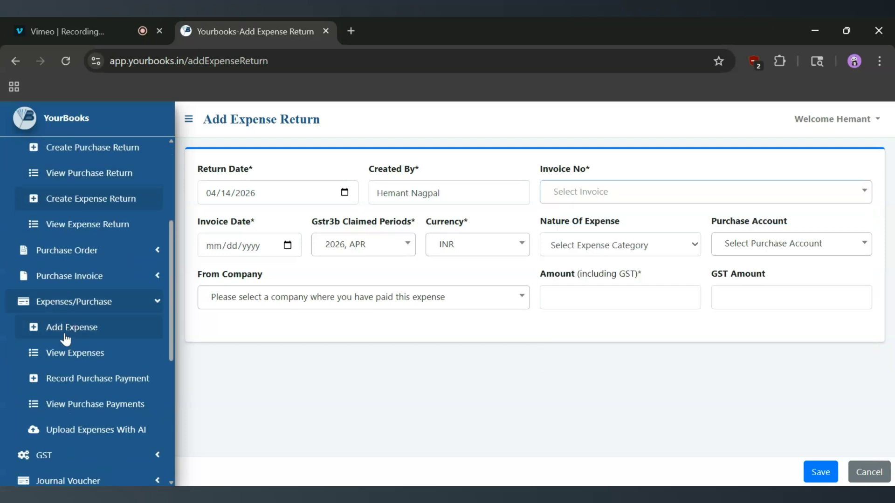
middle_click(96, 332)
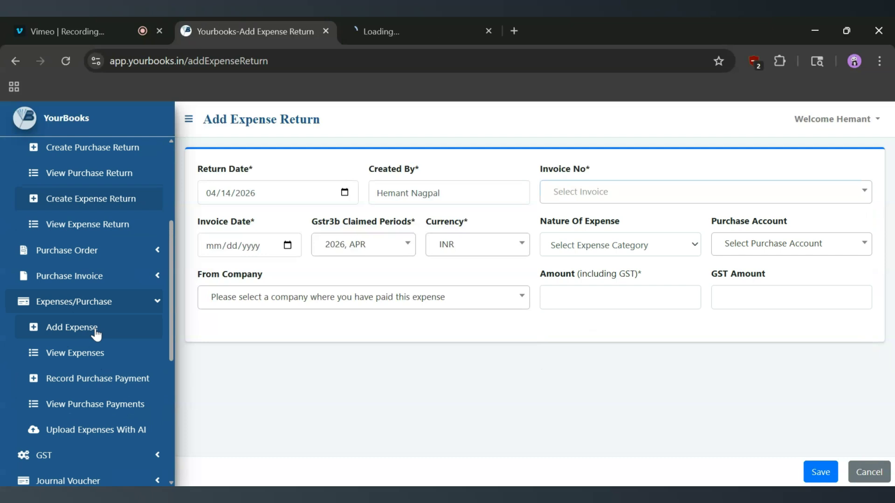
left_click(390, 26)
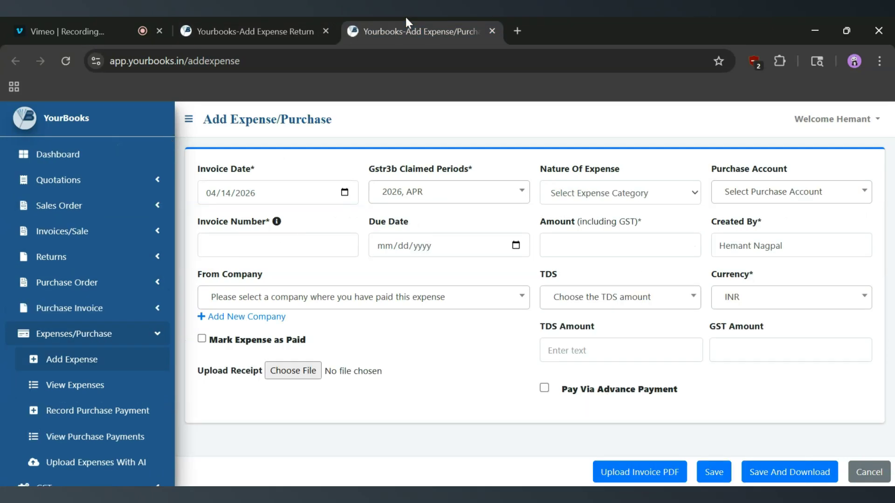
left_click(272, 244)
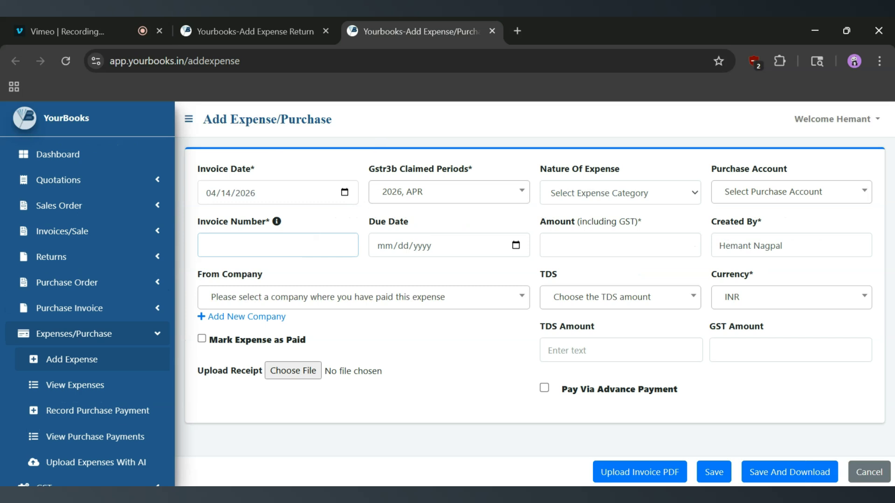
left_click(268, 28)
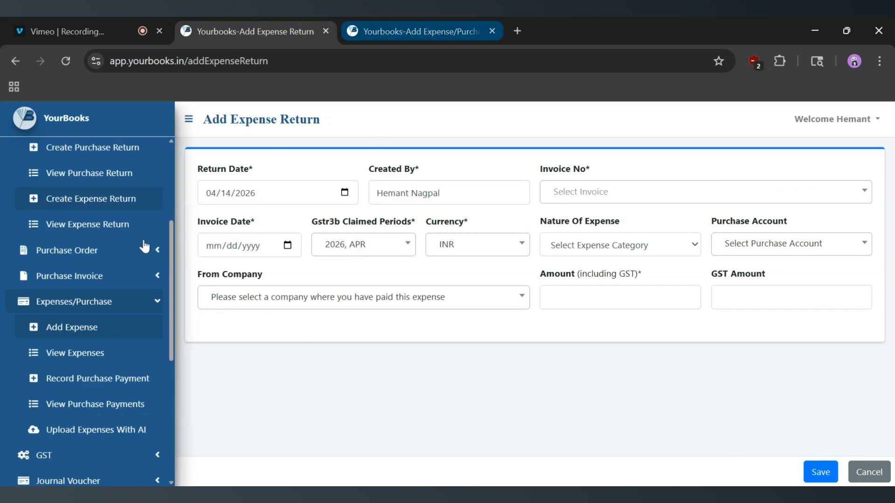
View the Create Purchase Invoice form in a separate tab.
left_click(128, 282)
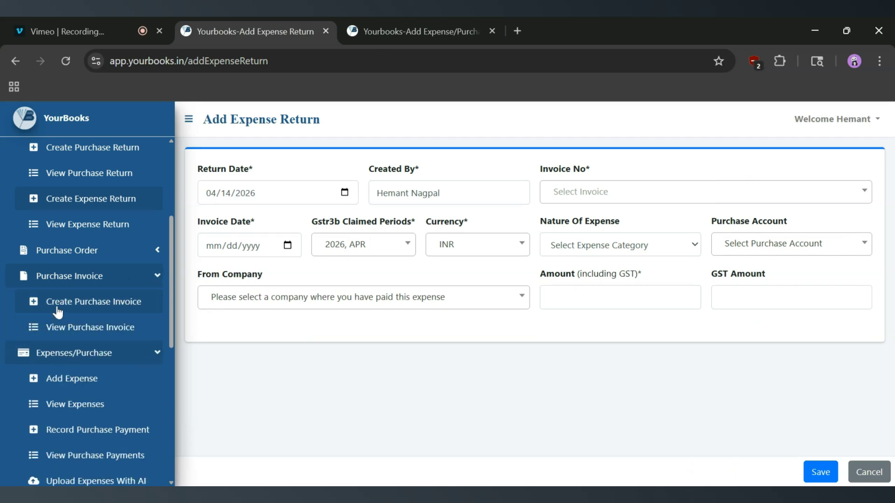
middle_click(108, 303)
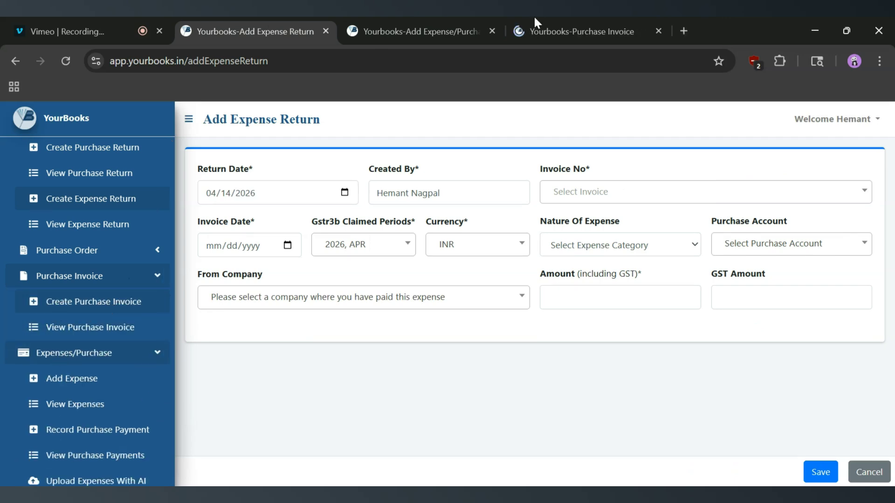
left_click(552, 21)
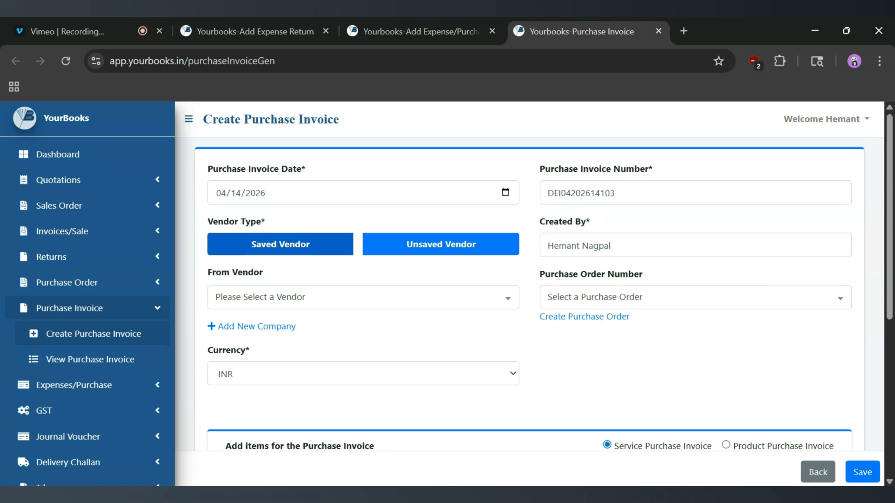
left_click(311, 21)
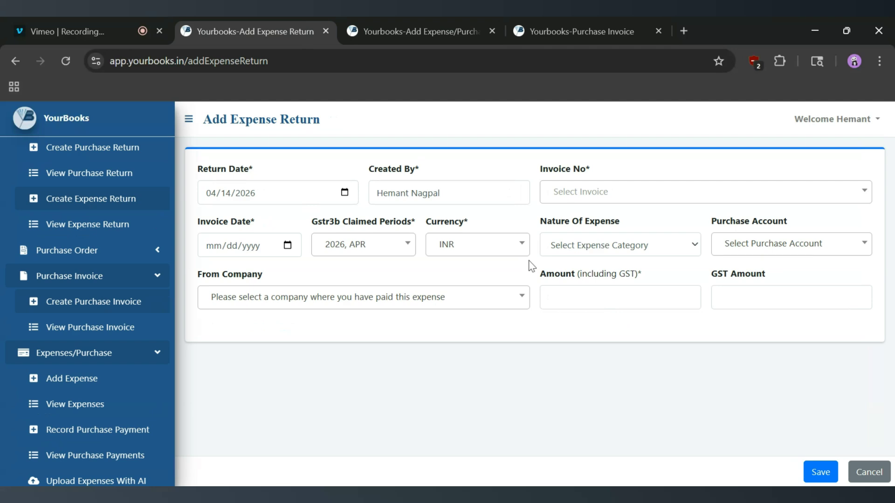
left_click(622, 193)
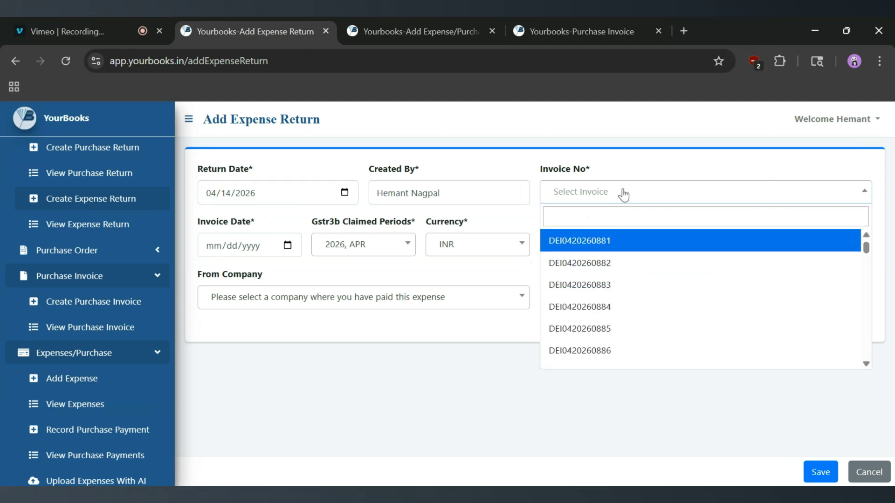
left_click(602, 264)
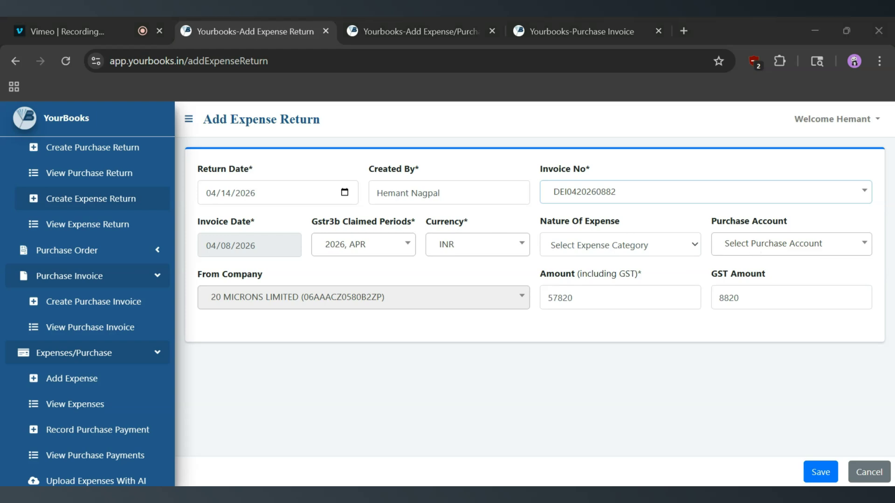
Set the expense return's amount including GST to 7820 and save the return.
left_click(606, 297)
key("ctrl+a")
left_click(553, 298)
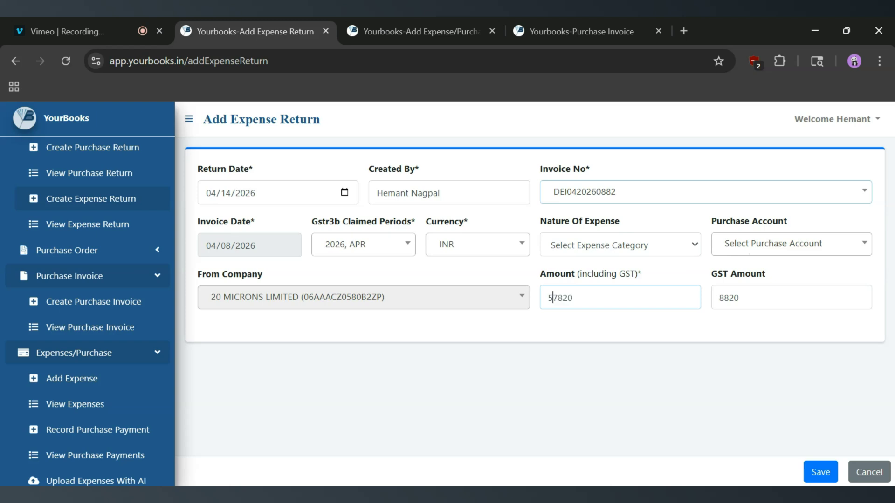
key("BackSpace")
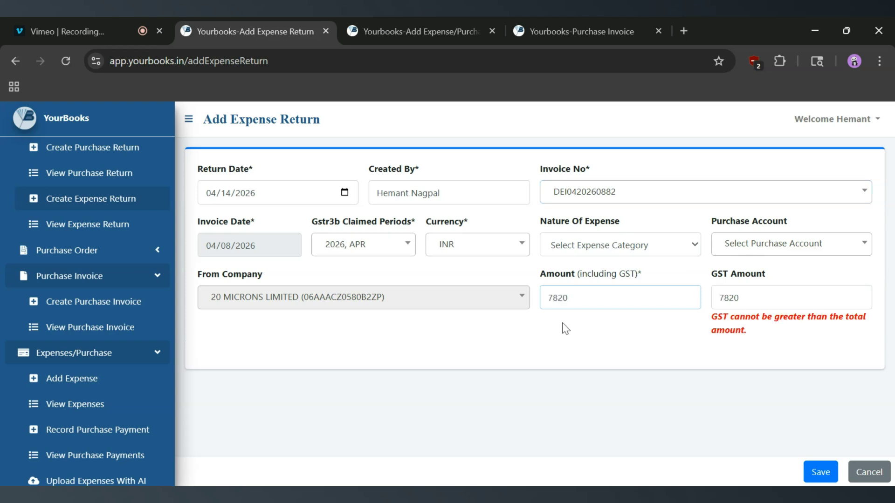
left_click(593, 319)
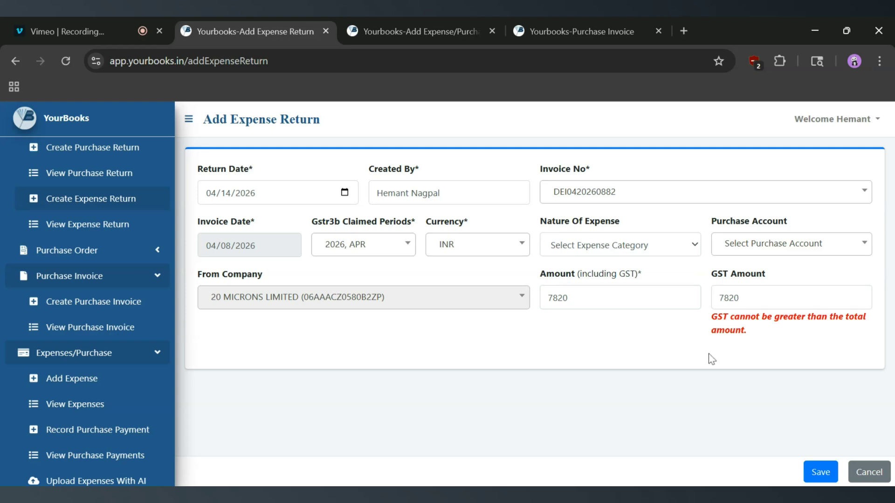
left_click(820, 474)
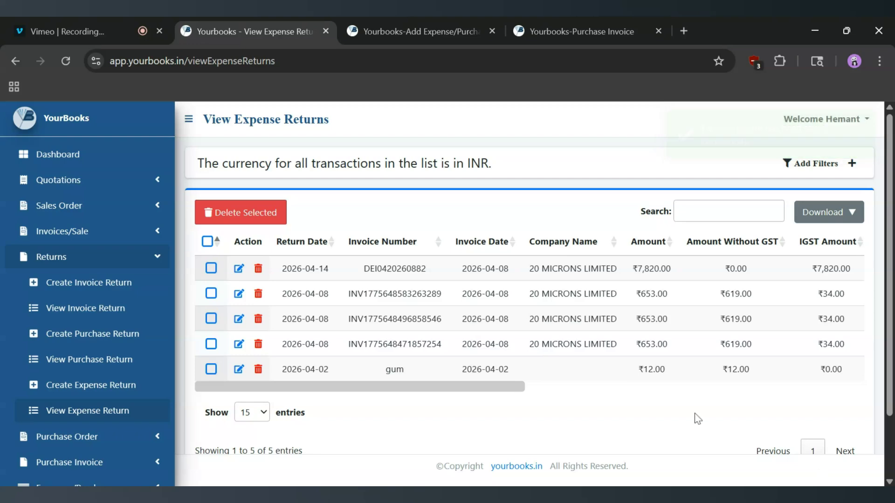
left_click_drag(429, 273, 362, 275)
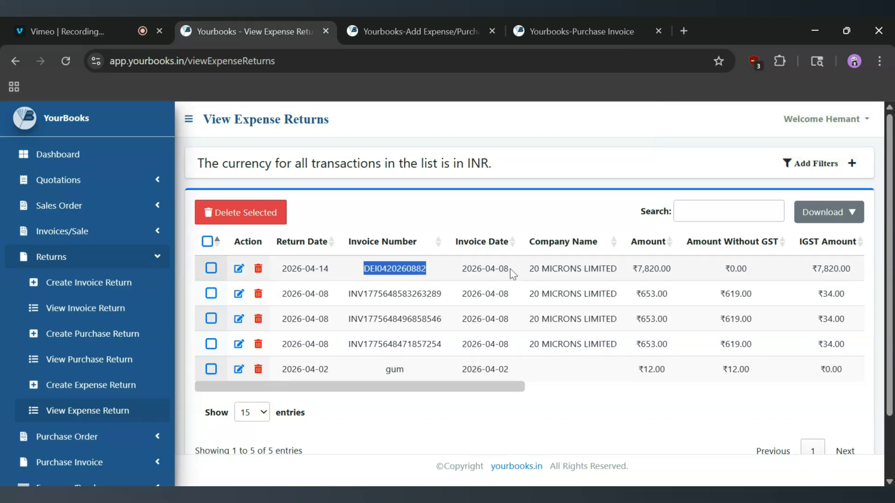
scroll(510, 270, "right", 7)
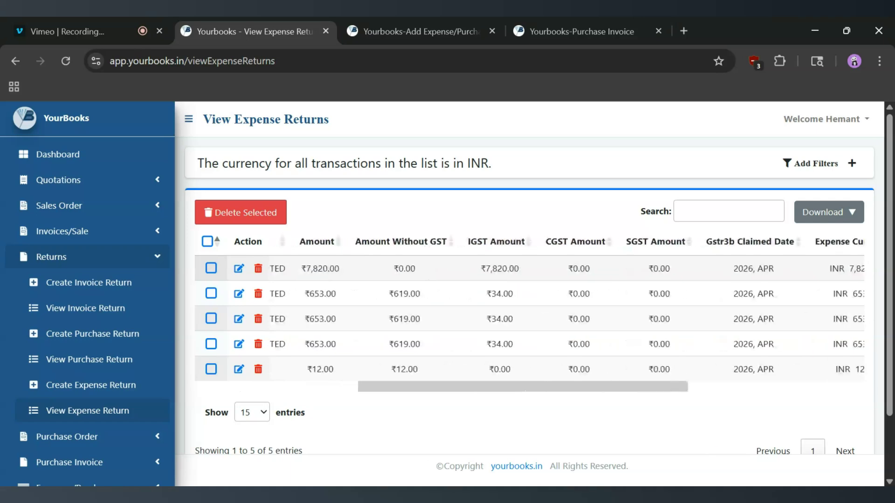
scroll(578, 264, "right", 6)
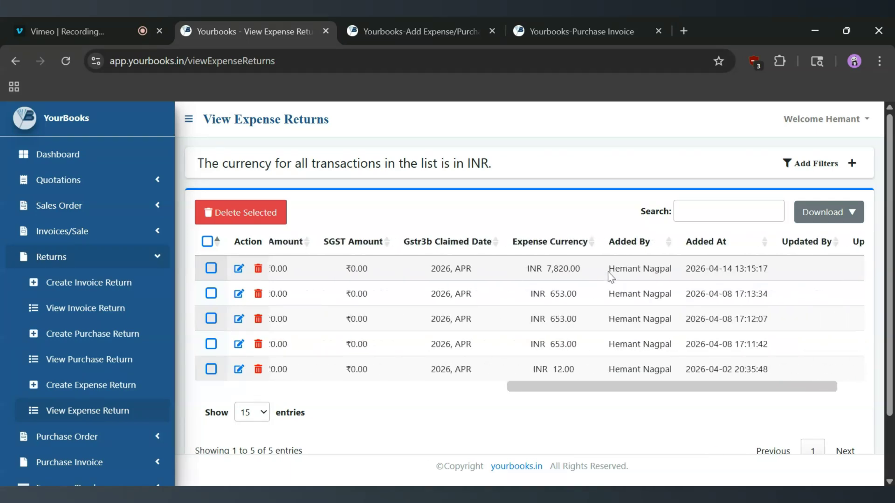
scroll(599, 293, "right", 2)
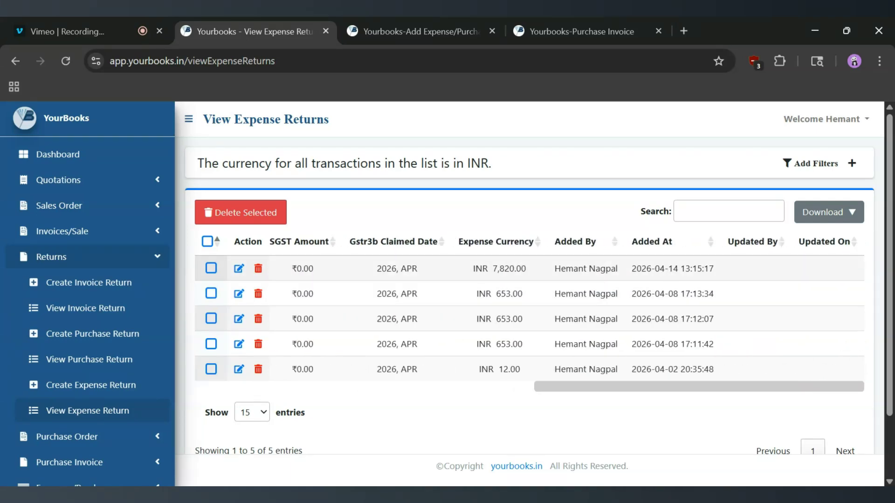
scroll(475, 269, "left", 13)
double_click(297, 269)
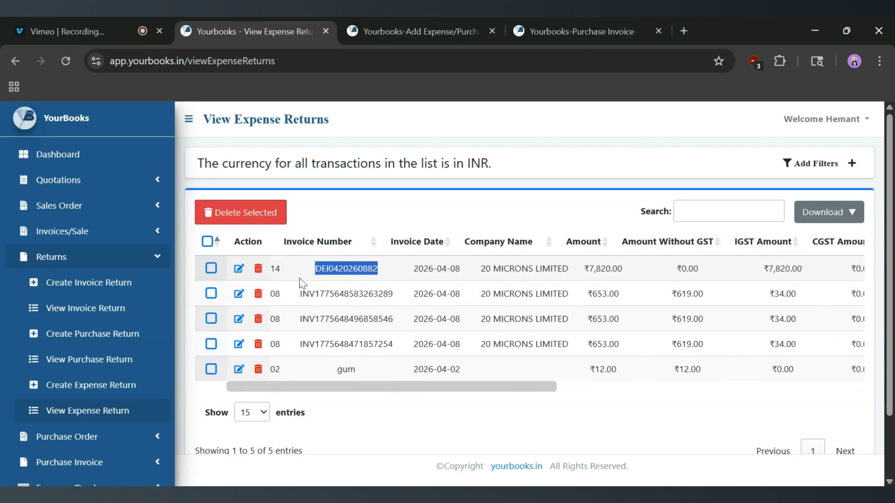
scroll(302, 283, "left", 1)
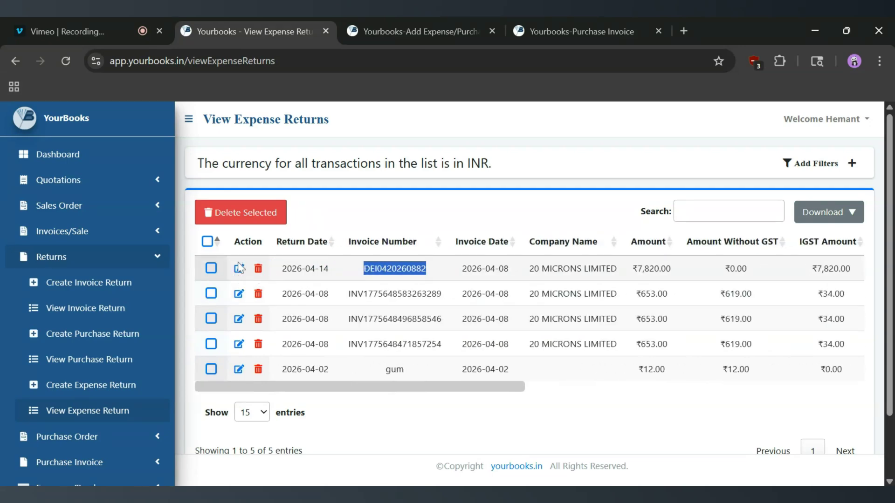
left_click(240, 272)
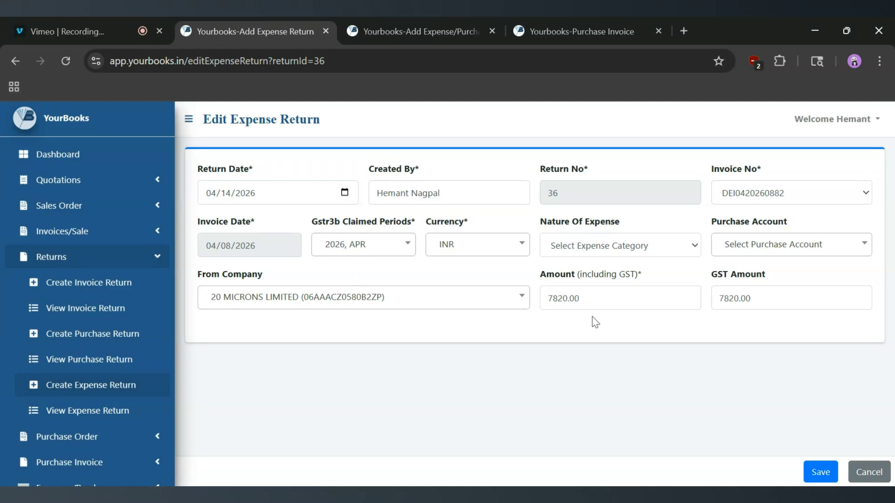
left_click(857, 472)
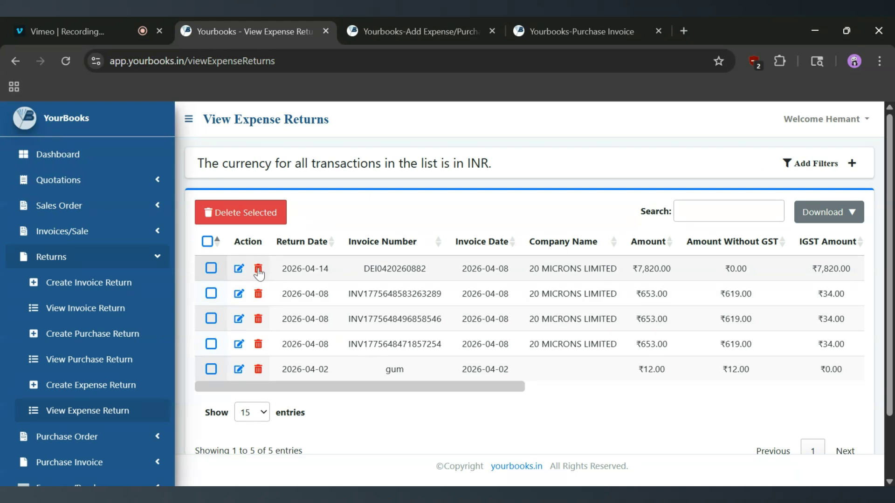
left_click(212, 268)
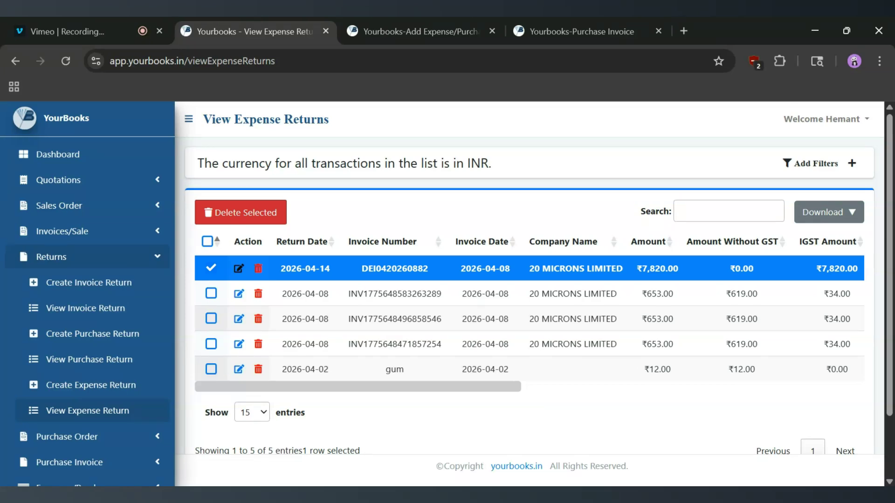
left_click(212, 269)
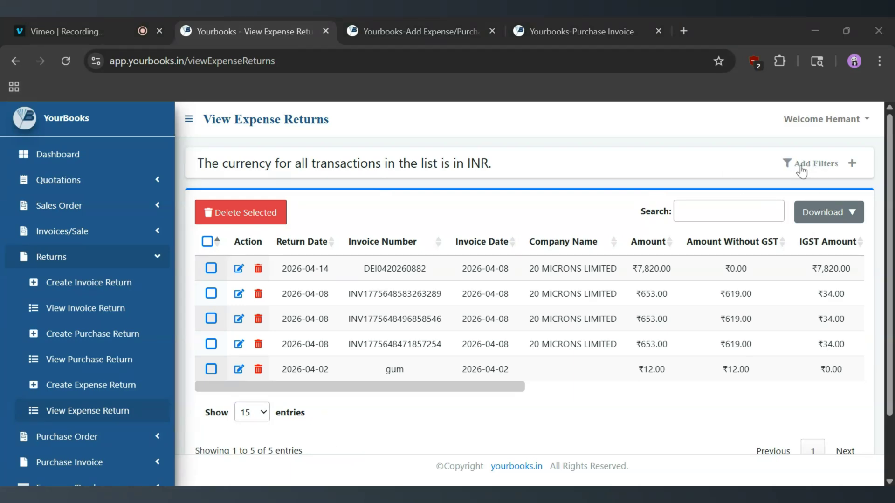
Examine the expense return filters for invoice number, company and user, then close them and highlight the newest return's invoice number.
left_click(824, 169)
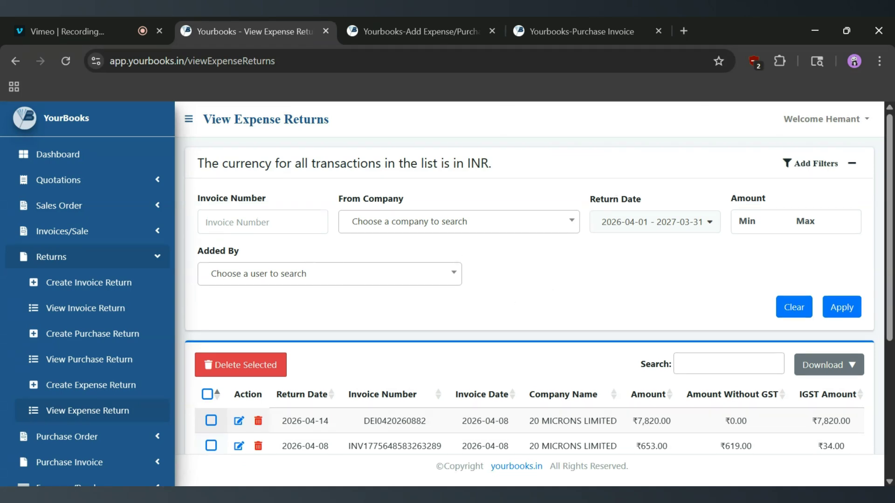
left_click(256, 222)
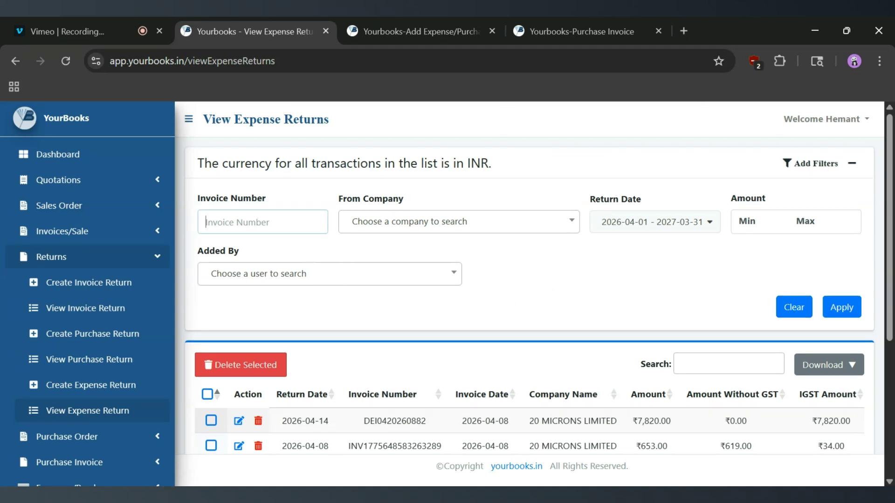
left_click(400, 233)
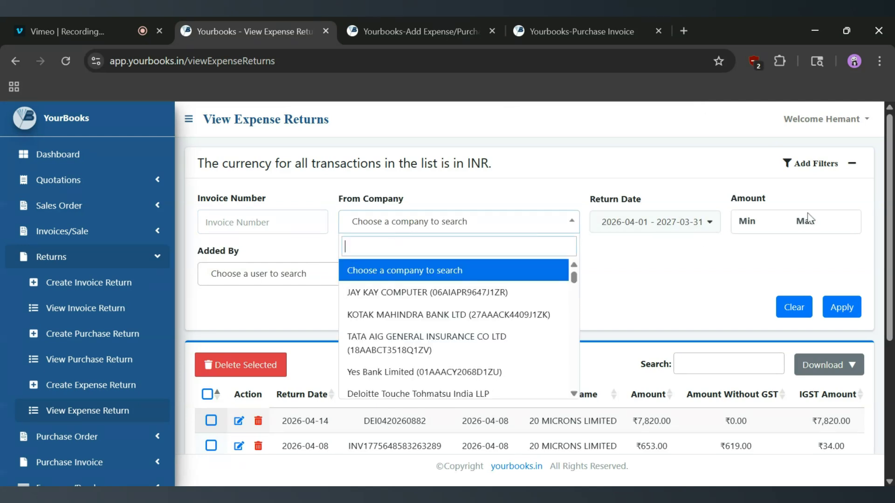
left_click(259, 279)
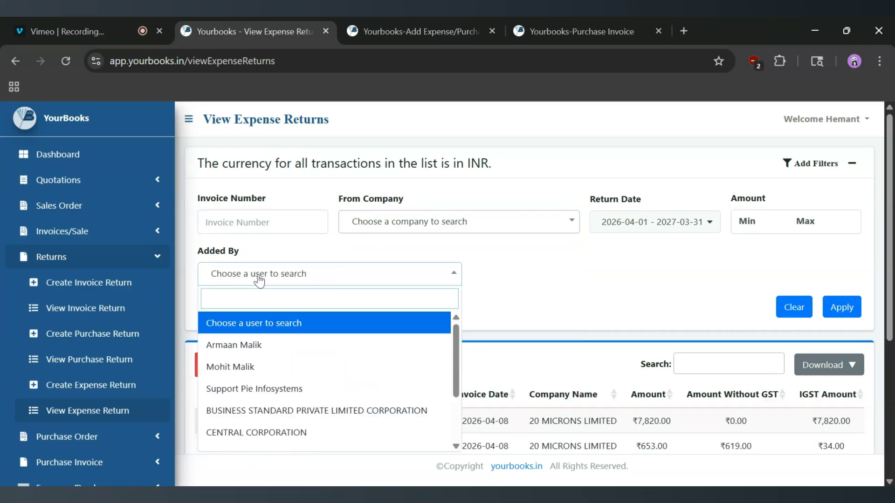
left_click(814, 164)
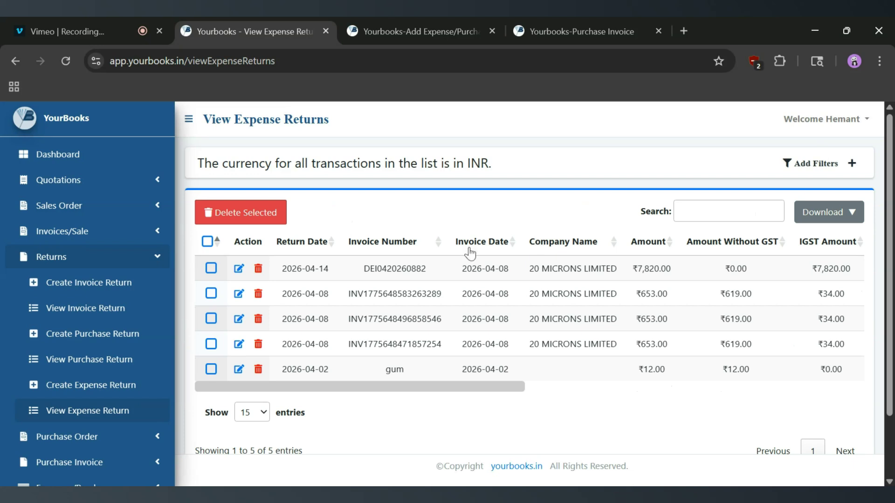
left_click_drag(424, 270, 364, 277)
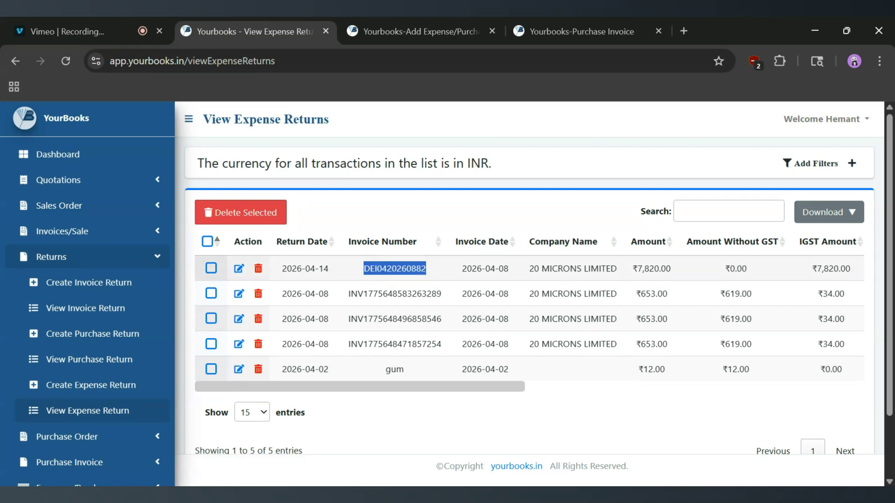
left_click(117, 386)
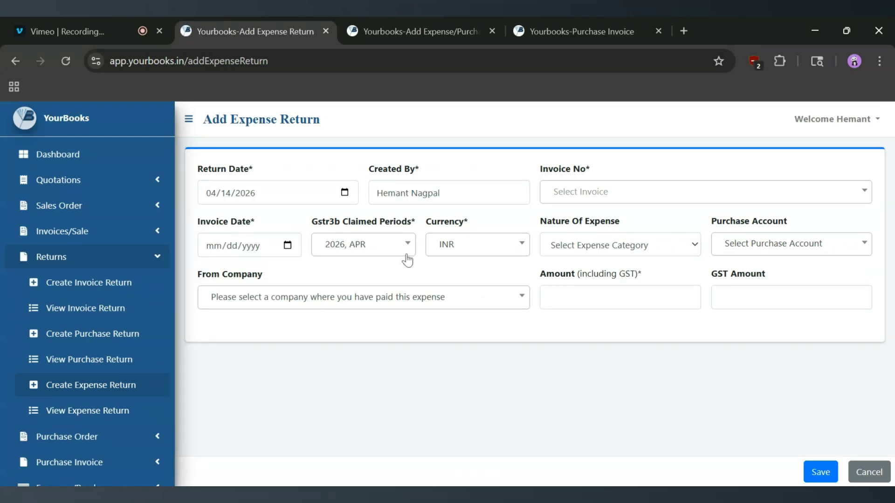
left_click(580, 192)
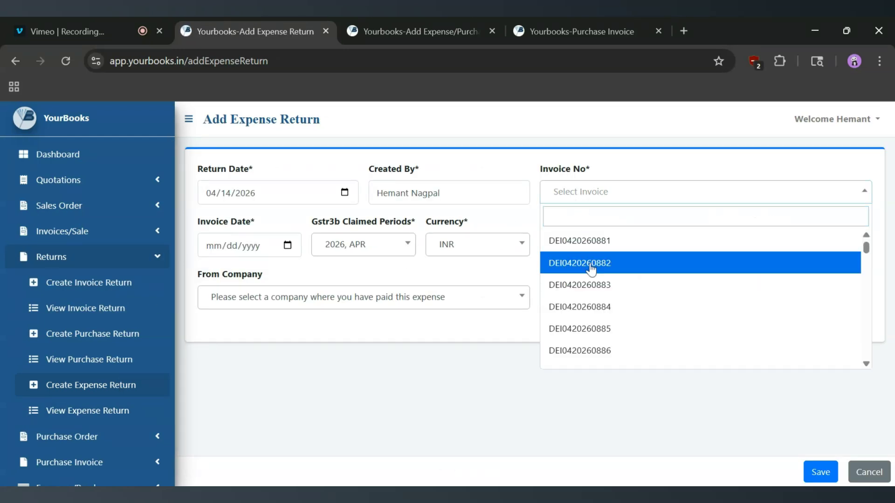
left_click(590, 265)
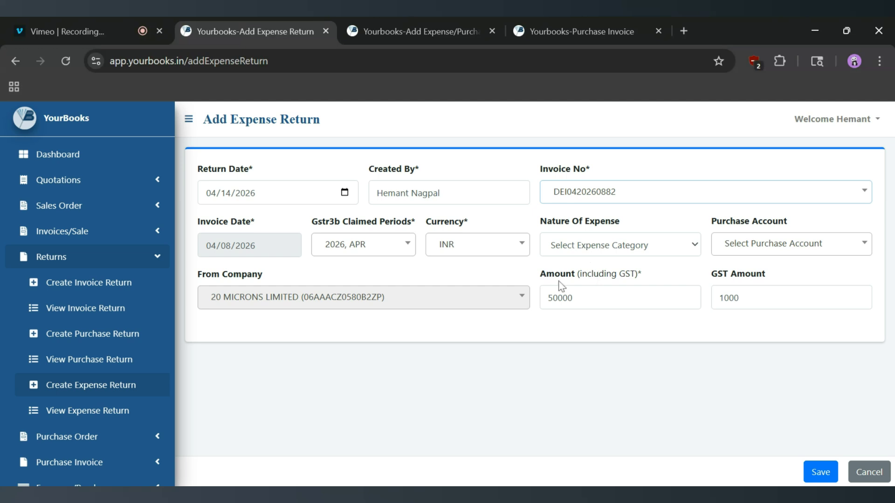
double_click(561, 298)
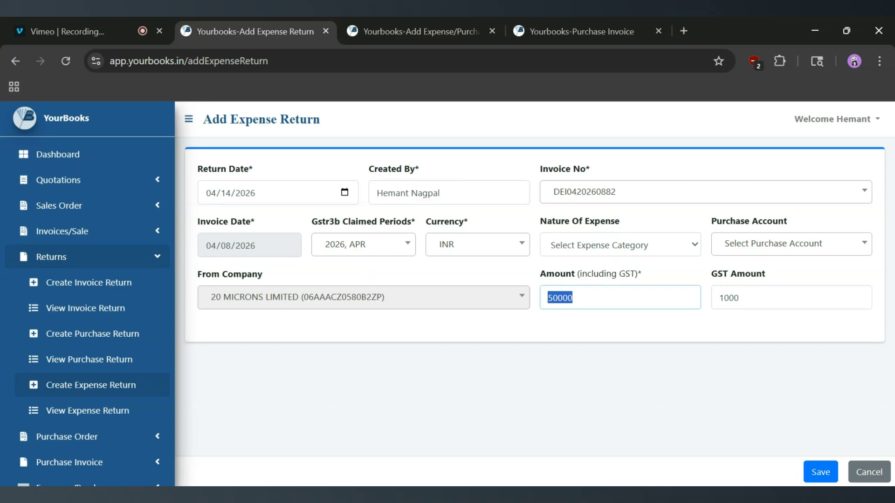
left_click(820, 474)
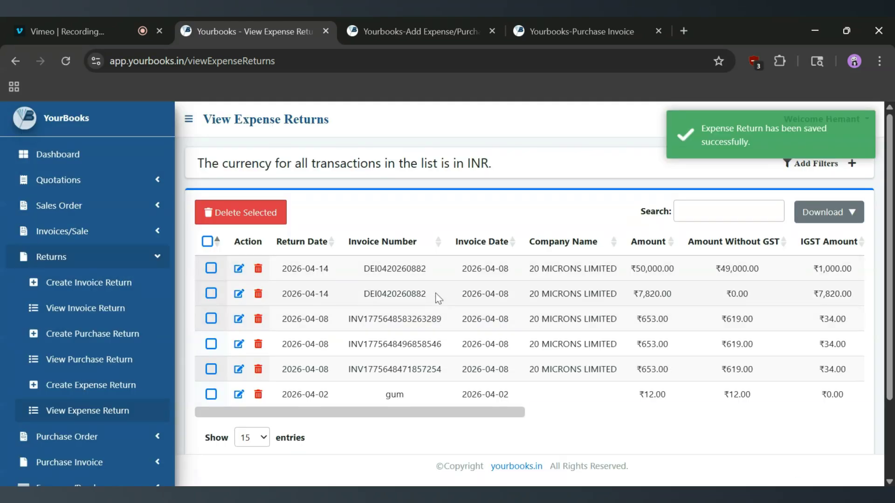
left_click_drag(438, 302, 355, 269)
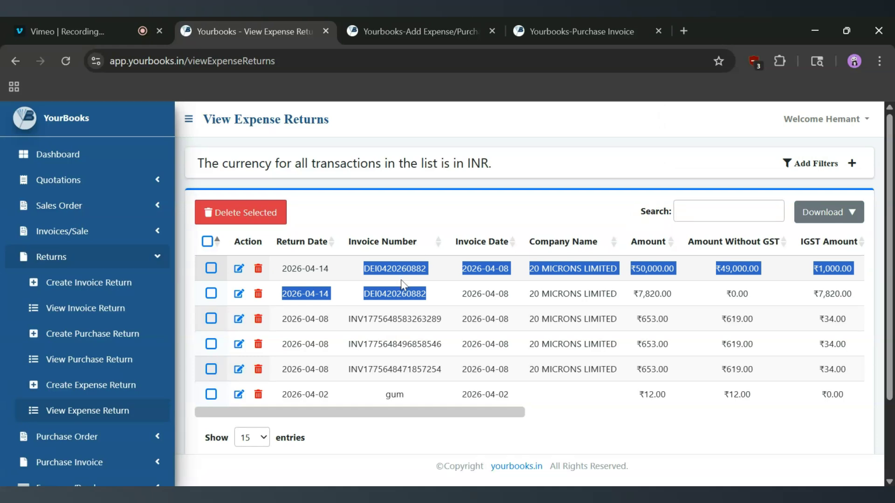
left_click(80, 383)
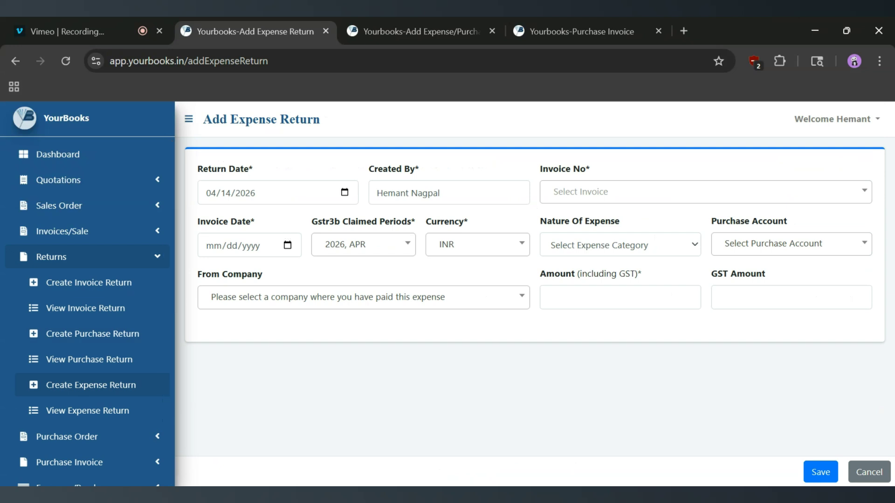
left_click(554, 200)
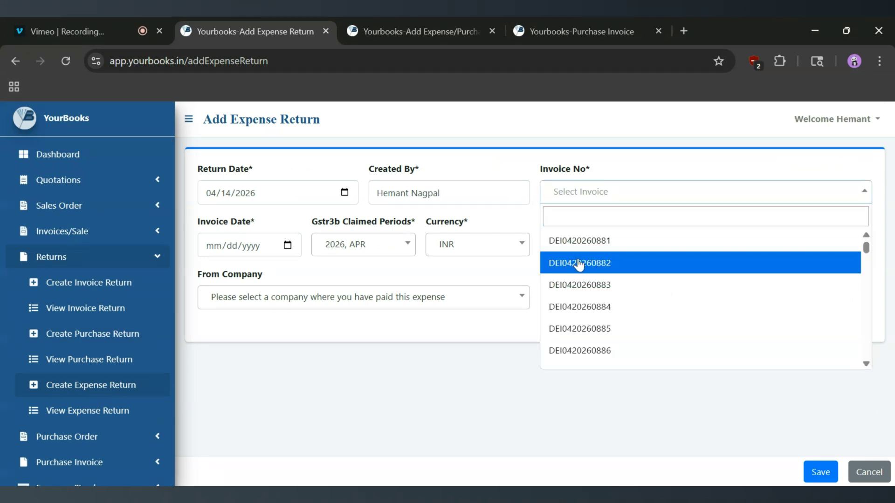
left_click(579, 264)
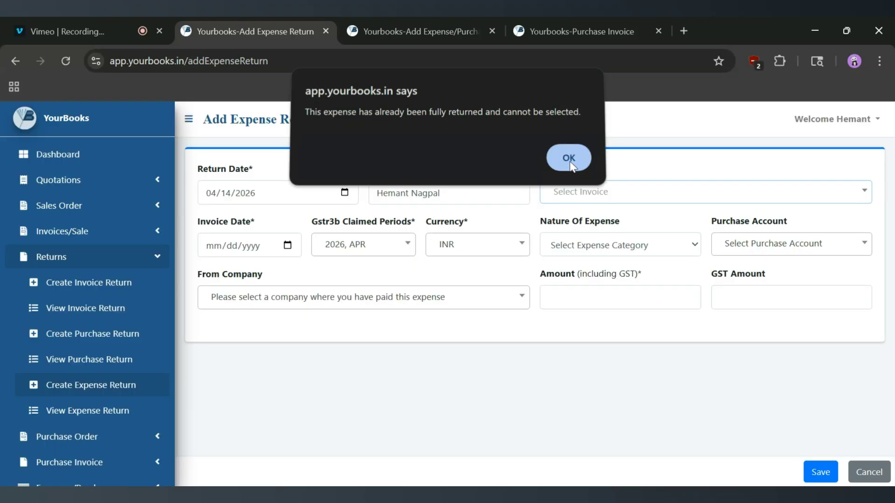
left_click(569, 164)
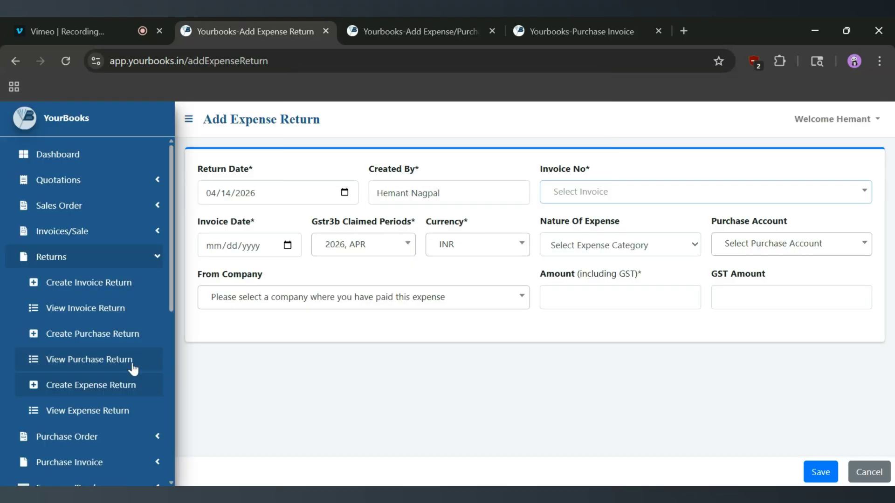
left_click(94, 414)
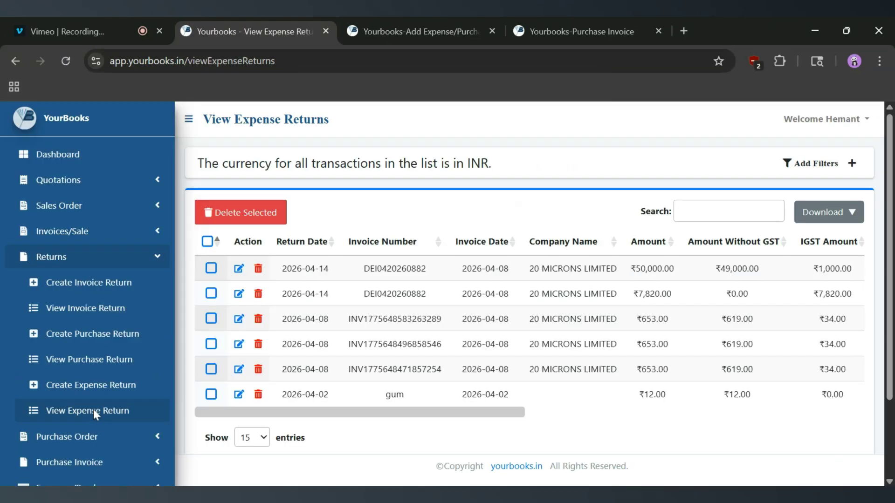